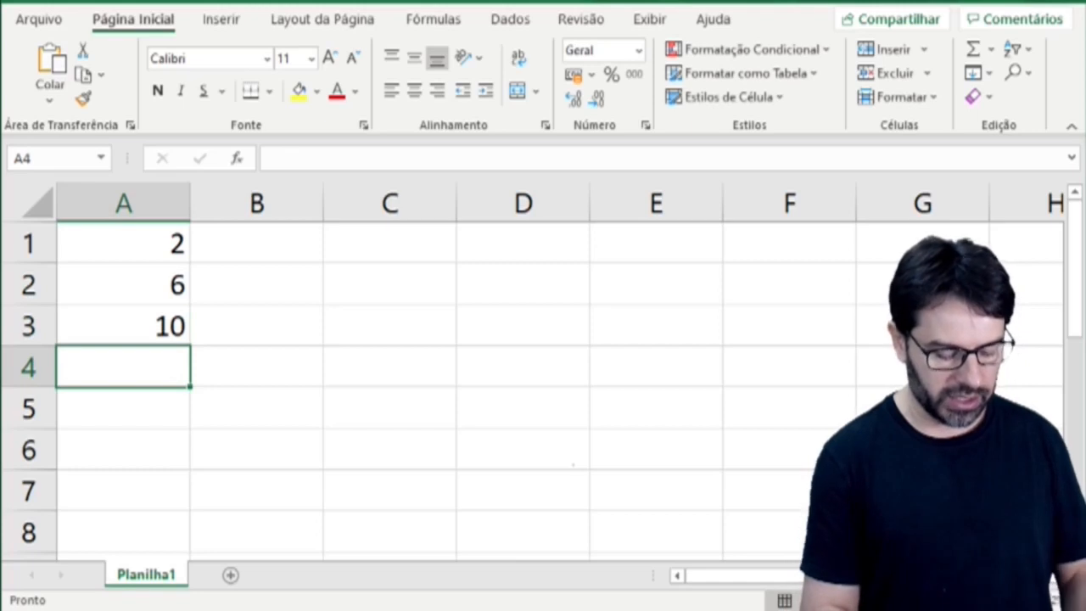
Enter 80 in cell A4, below the other numbers in column A
key("Return")
key("Up")
key("Up")
key("Up")
key("Up")
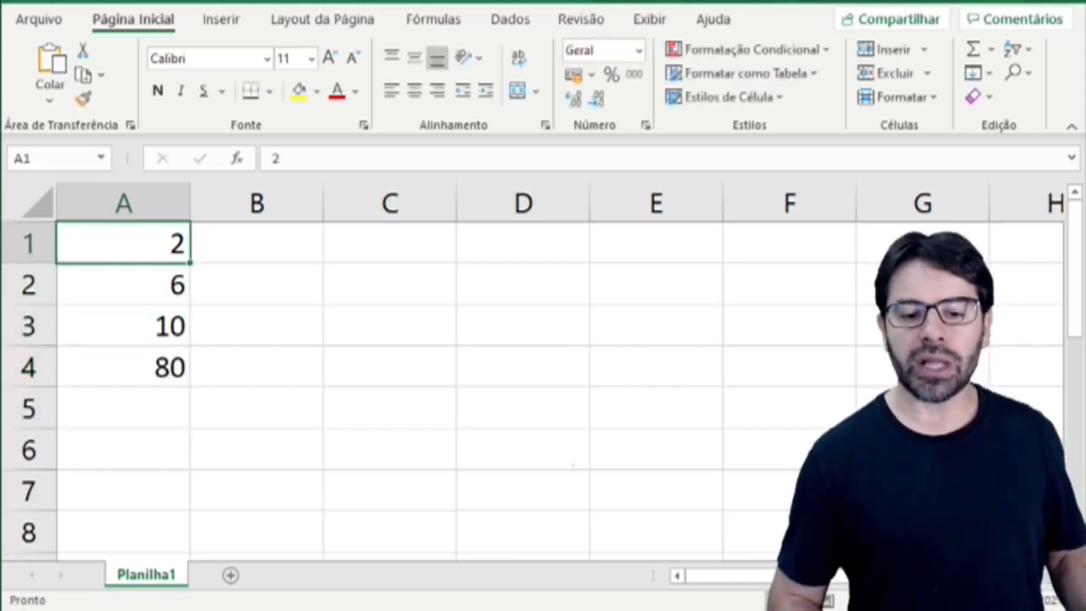
Fill cells B1 to B4 with Mouse, Teclado, Aulas and Veon
key("Right")
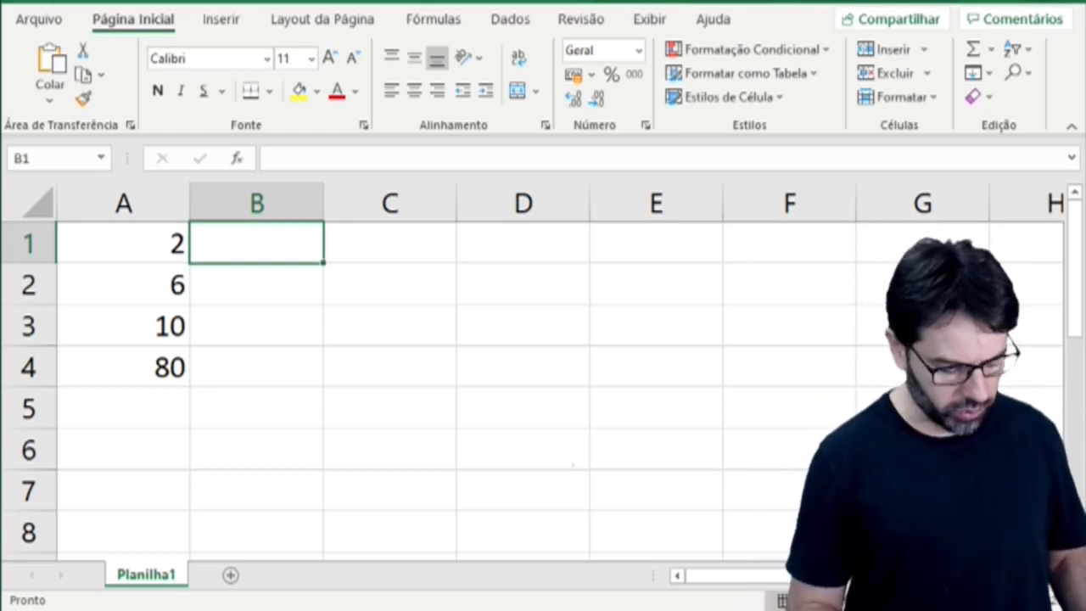
type("Mouse")
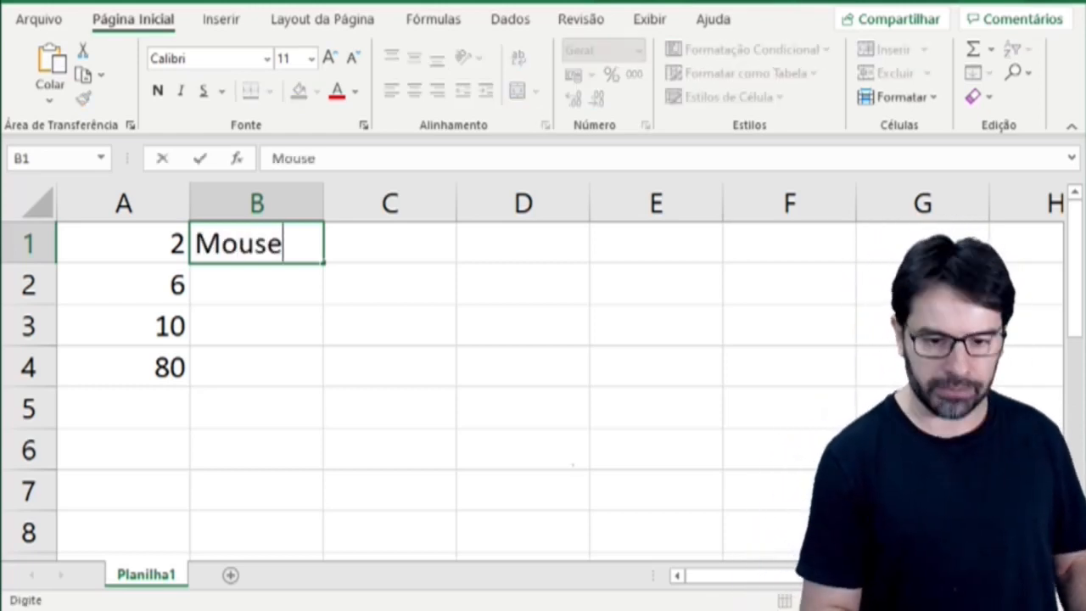
key("Return")
type("Teclado")
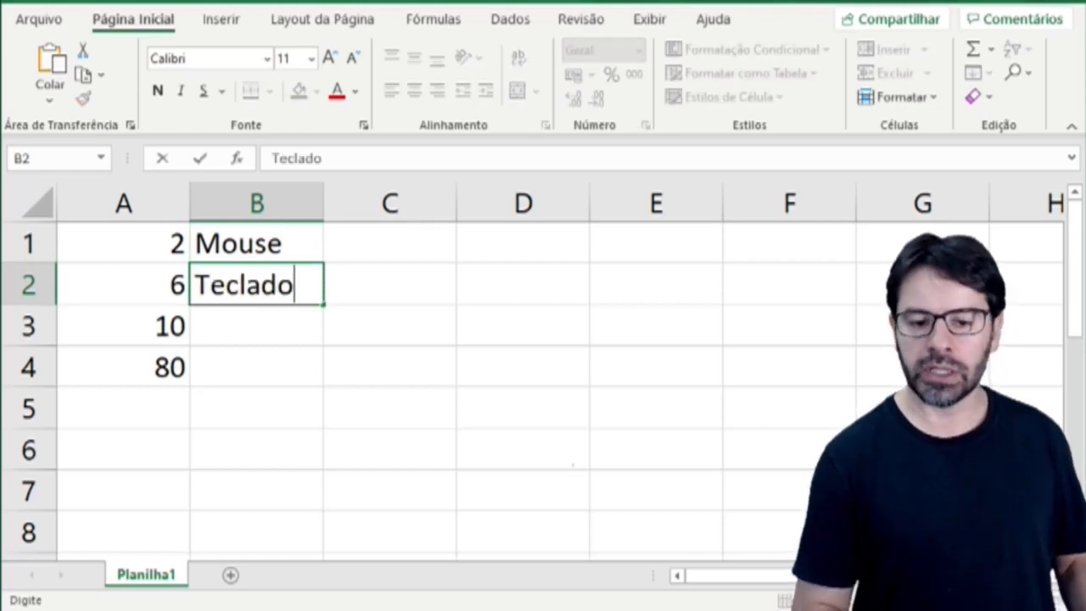
key("Return")
type("Aulas")
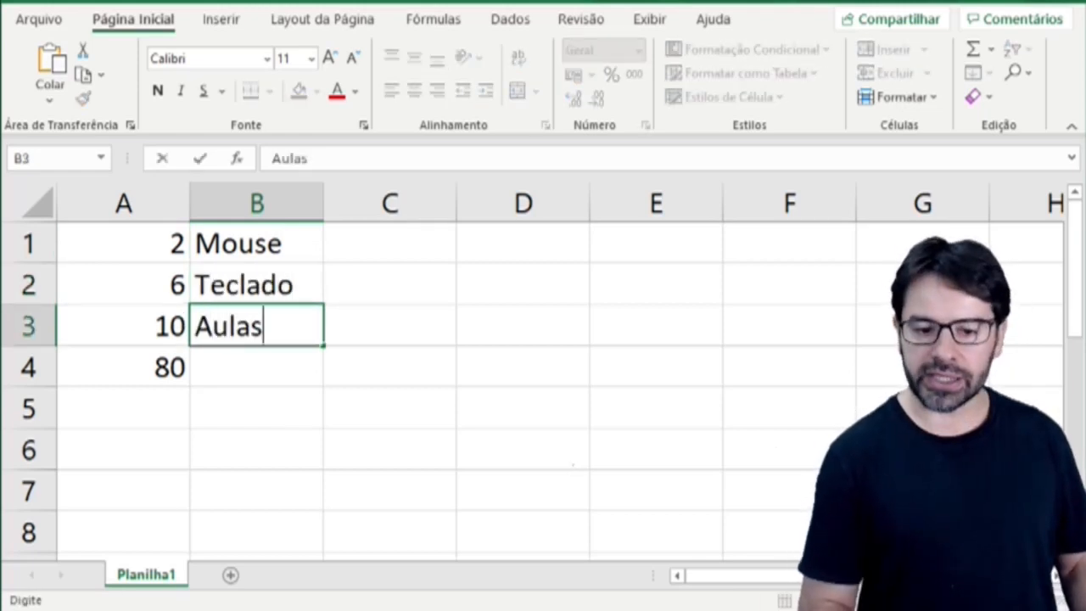
key("Return")
type("Veon")
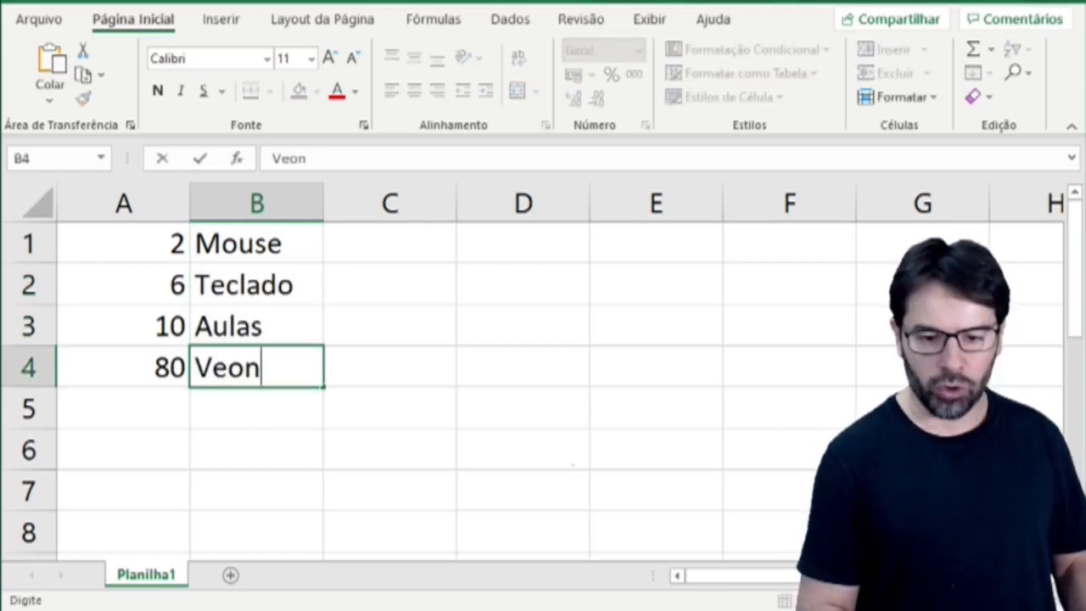
key("Right")
Fill cells C1 to C4 with the values 50, 2, 80 and 256
key("Up")
key("Up")
key("Up")
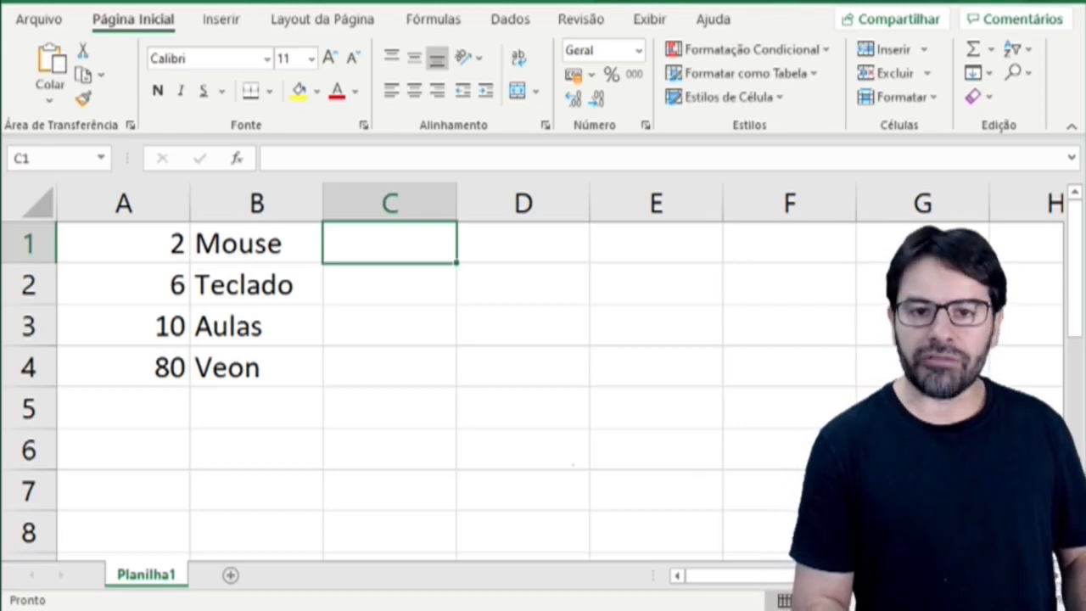
type("50")
key("Return")
type("2")
key("Return")
type("80")
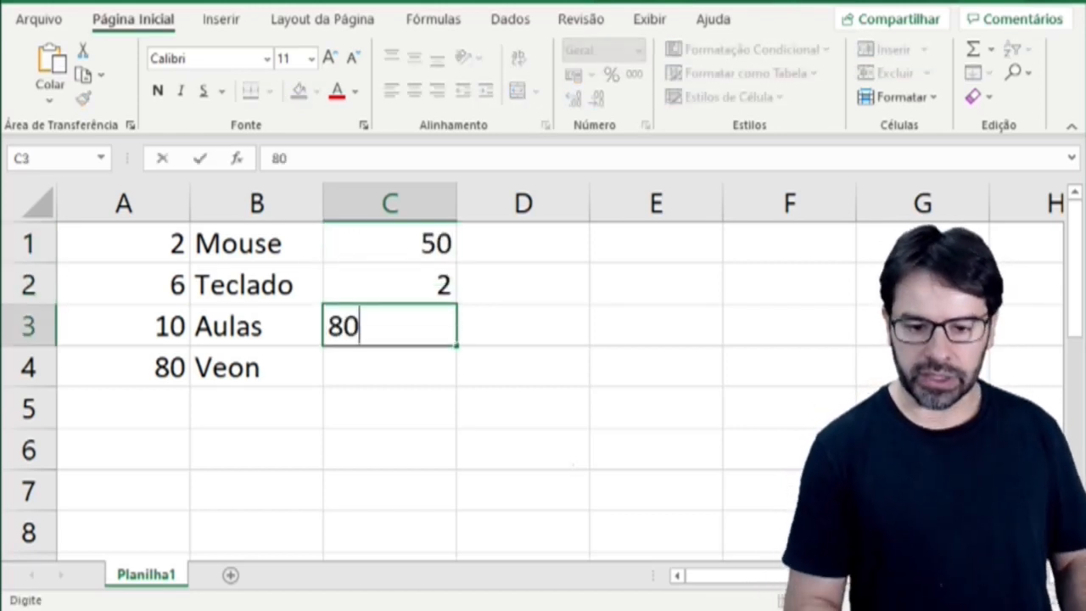
key("Return")
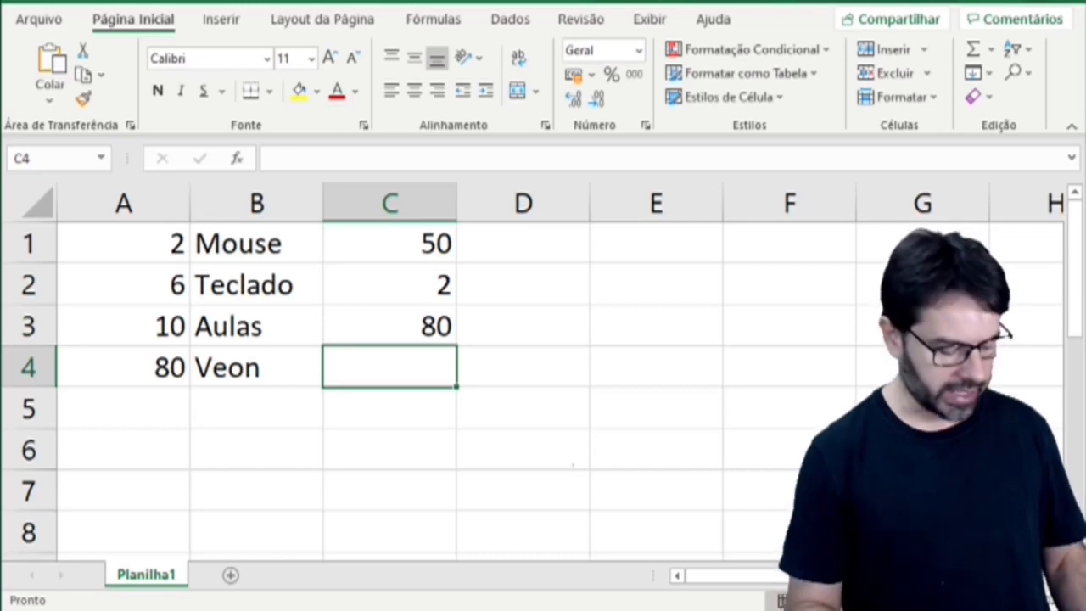
type("256")
key("Return")
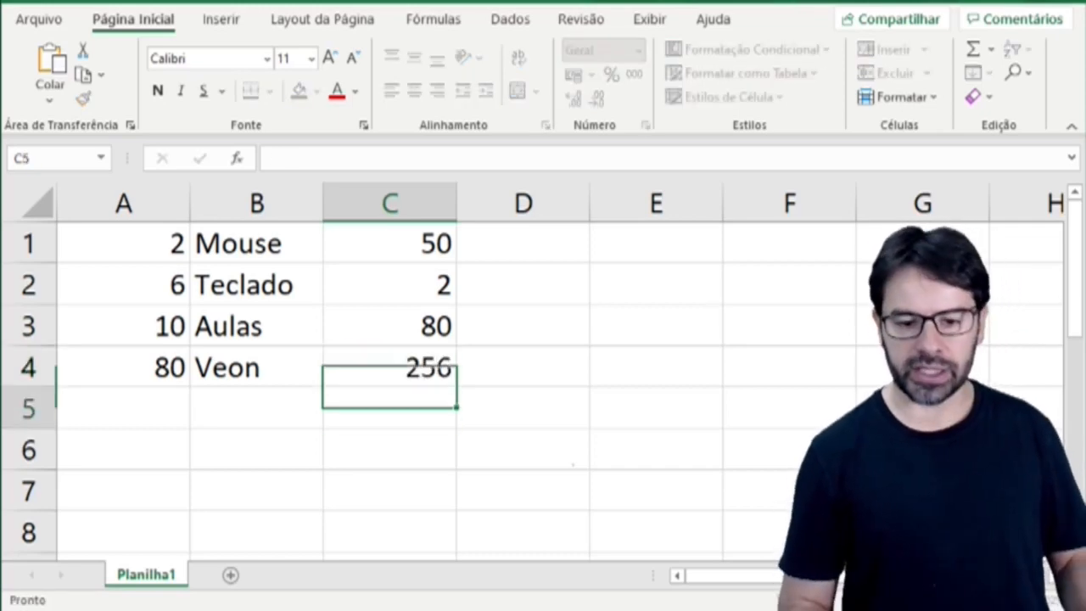
Examine the A1:C4 table by highlighting the whole range and its individual columns
key("Return")
key("Left")
key("Left")
key("Down")
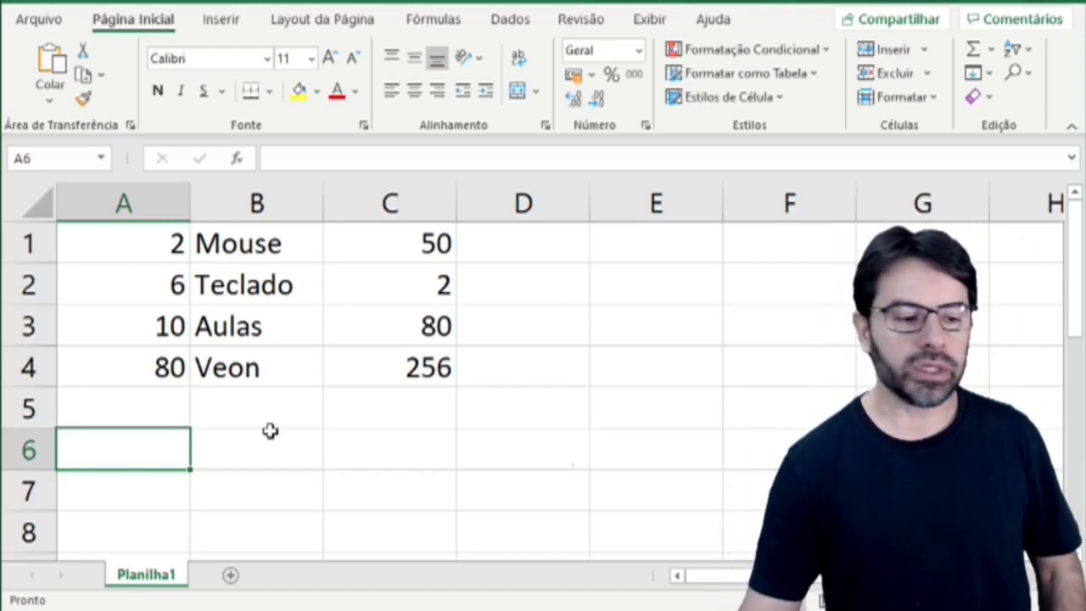
left_click_drag(141, 243, 367, 353)
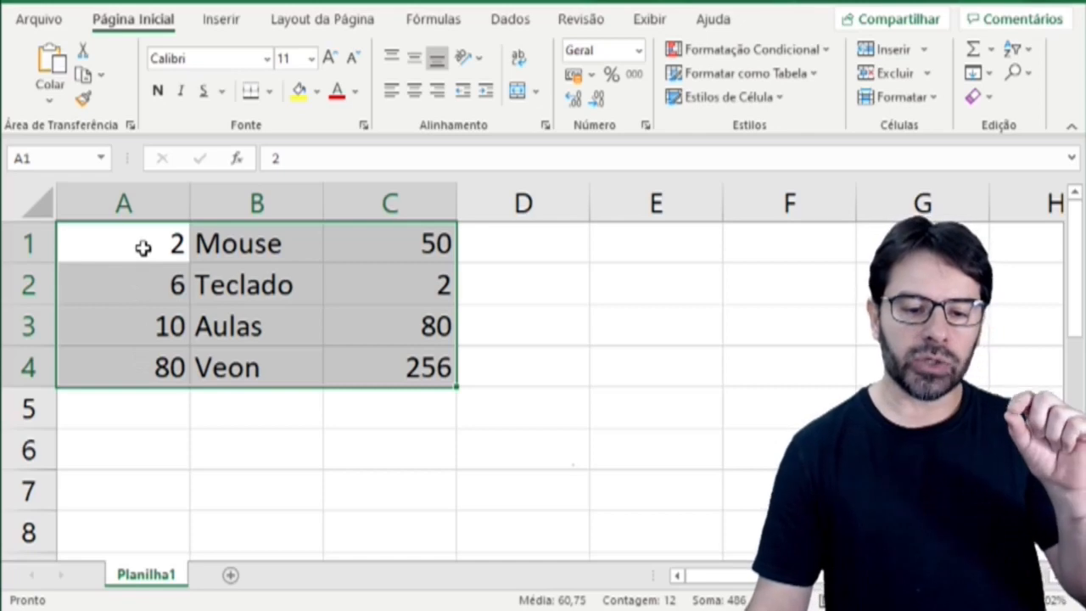
left_click(219, 255)
left_click_drag(218, 250, 224, 363)
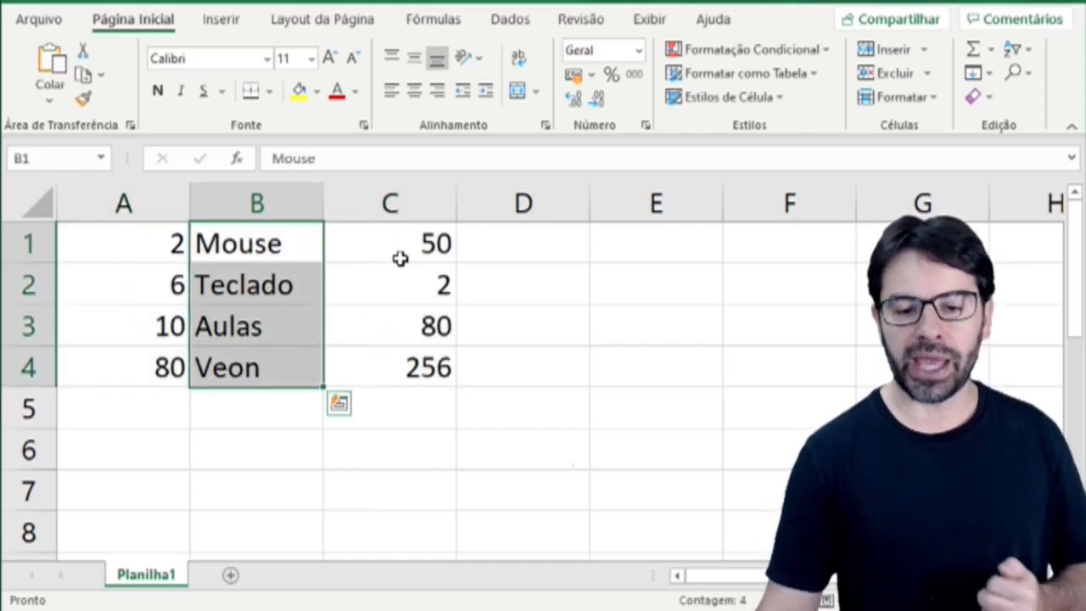
left_click_drag(405, 249, 359, 294)
left_click_drag(285, 246, 280, 365)
left_click_drag(400, 248, 387, 363)
left_click(161, 426)
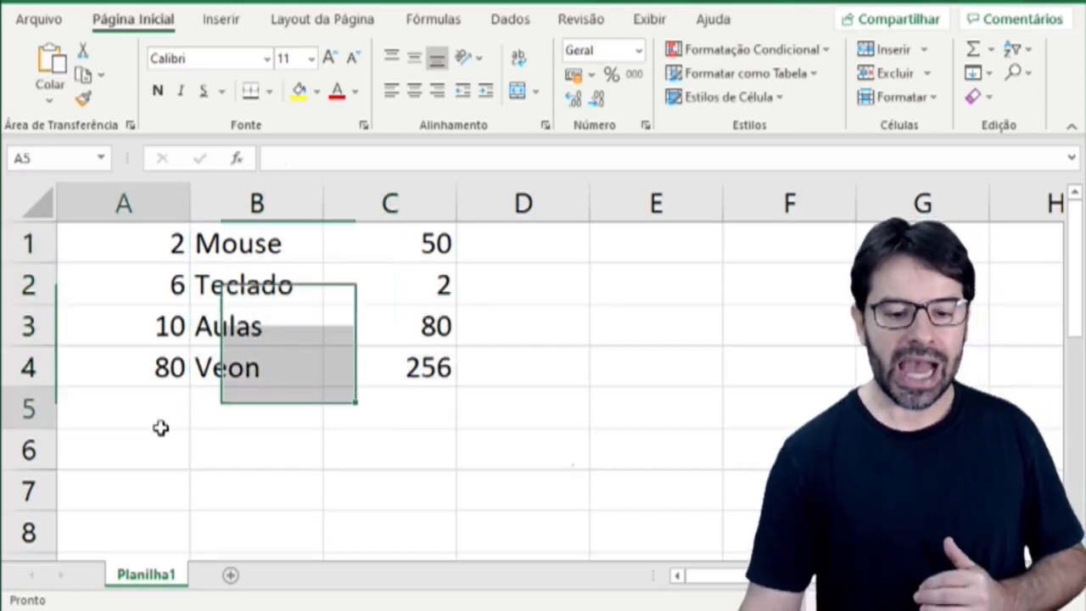
left_click(169, 445)
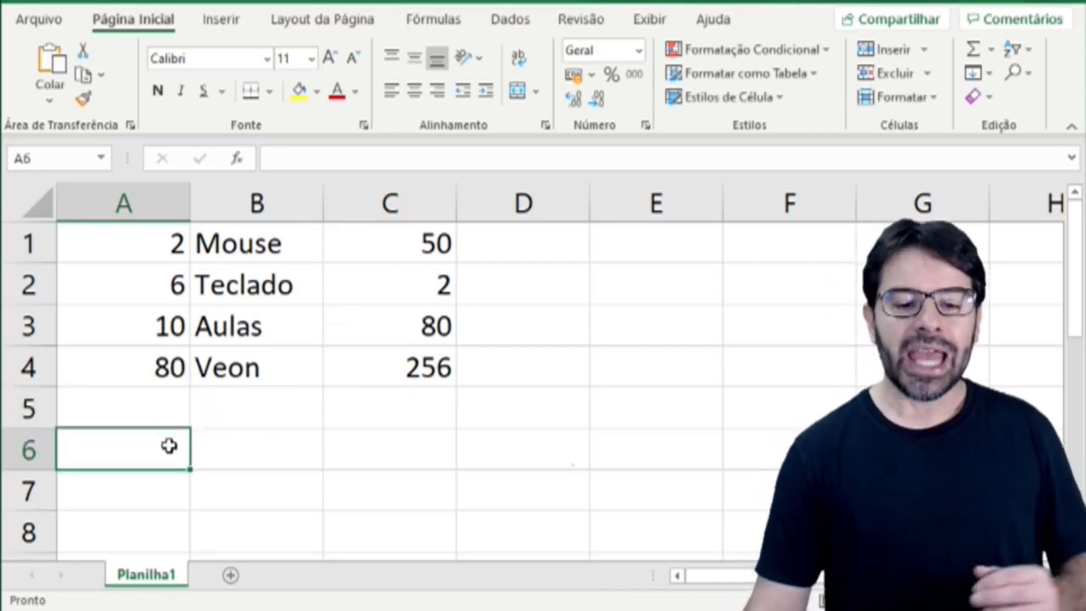
left_click_drag(157, 242, 382, 357)
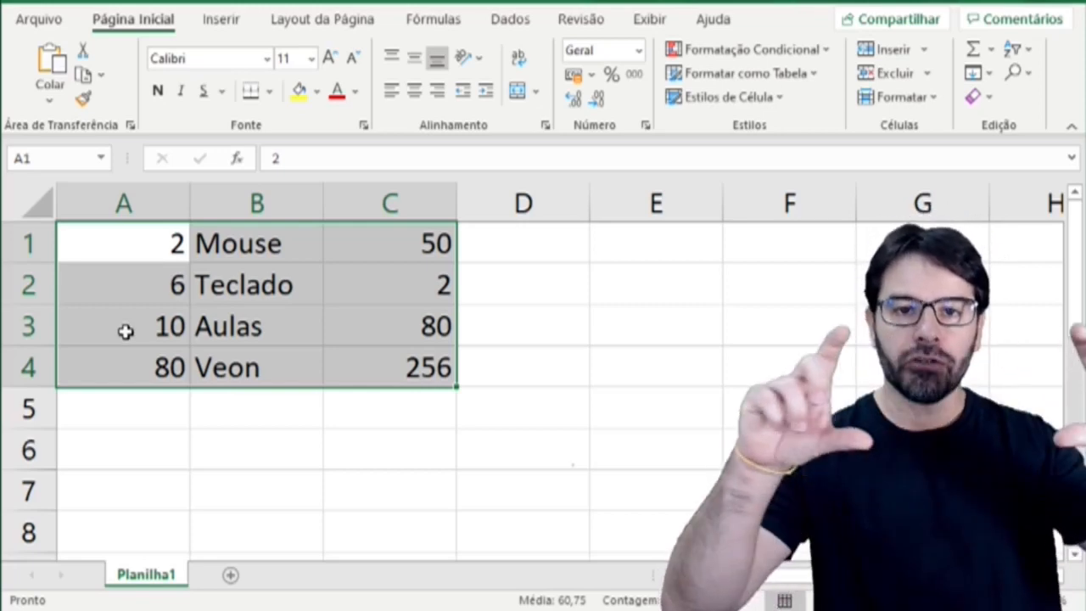
Enter the lookup formula =PROCV(80;A1:C4;2) in cell A6
left_click(118, 446)
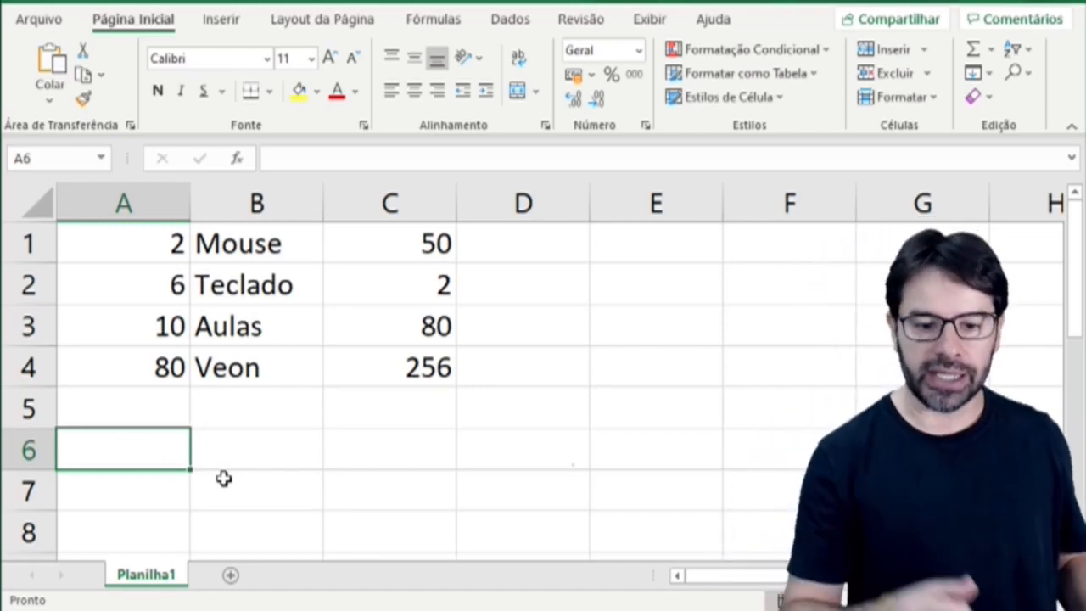
type("=")
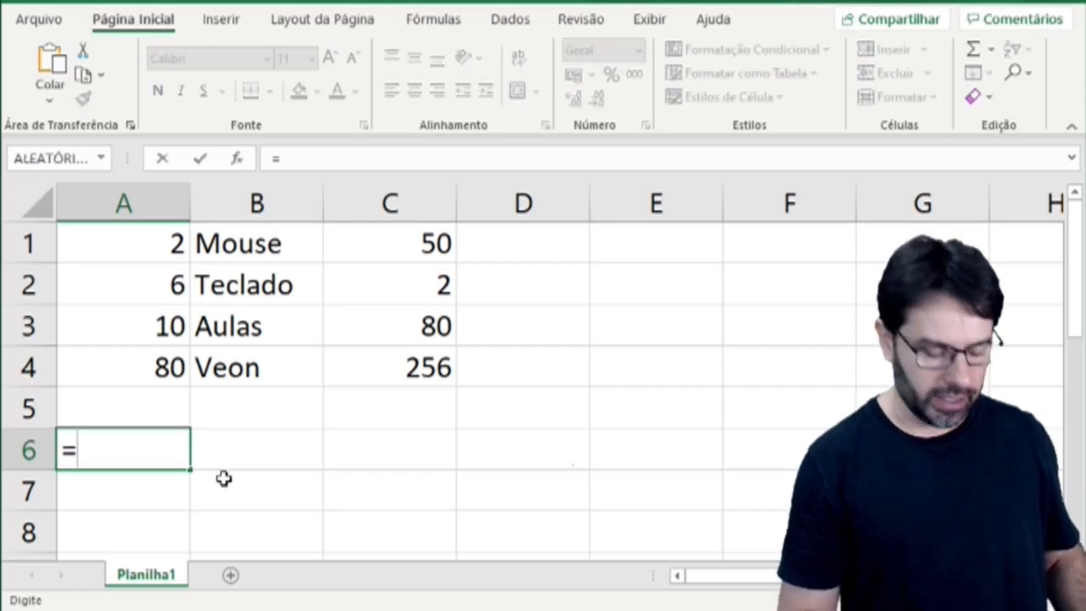
type("PROCV(80;")
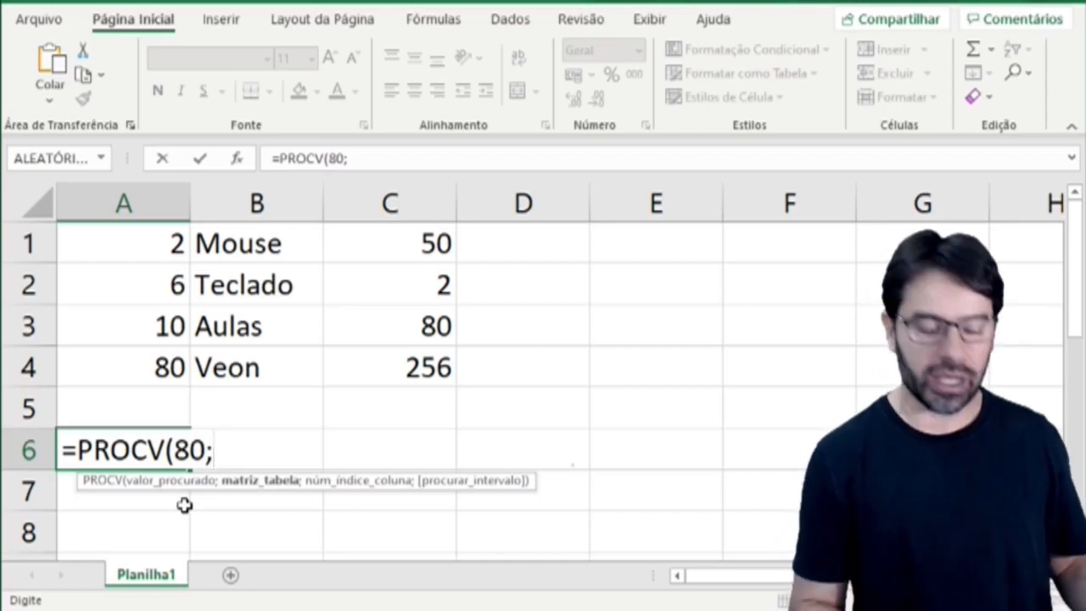
type("A1")
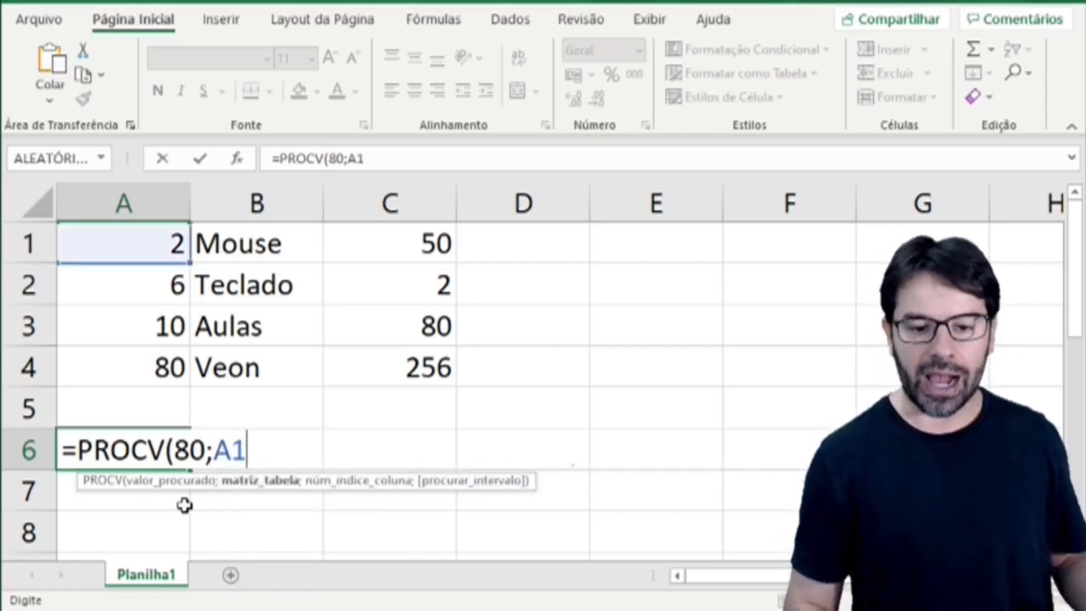
type(":")
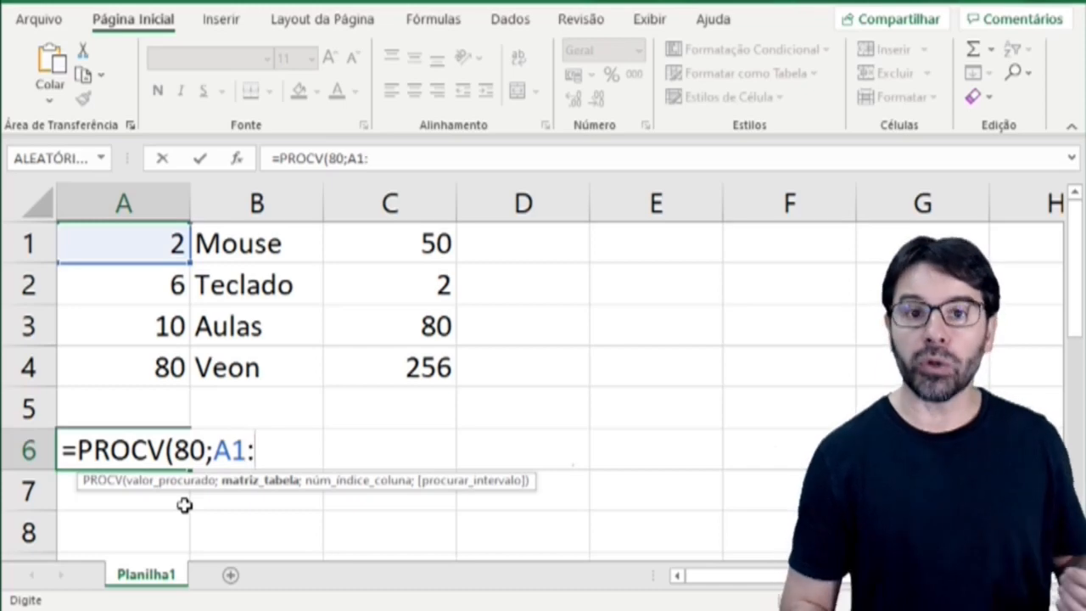
type("C4;")
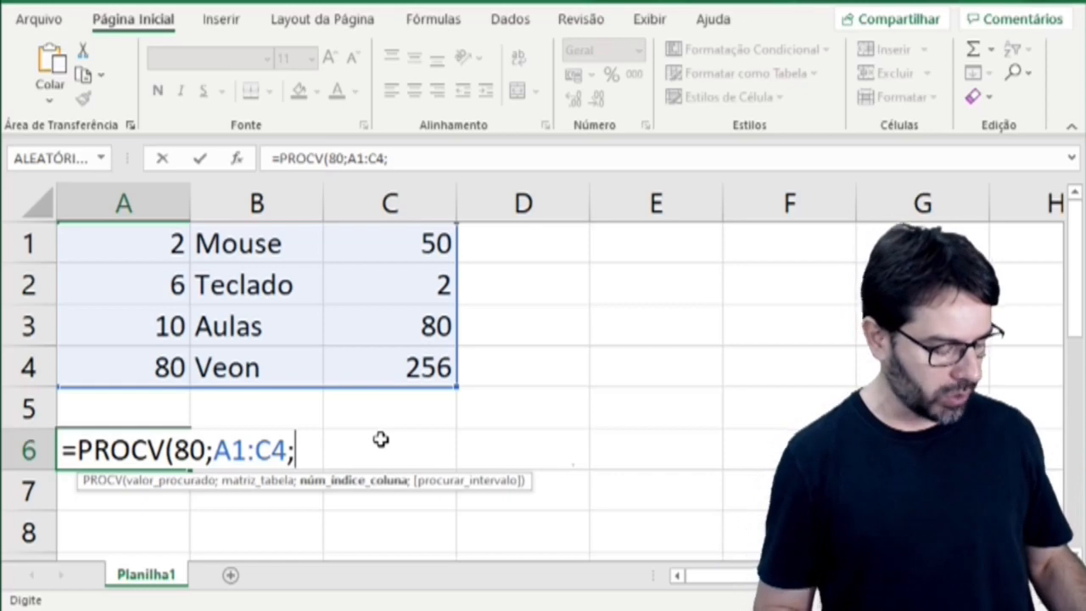
type("2)")
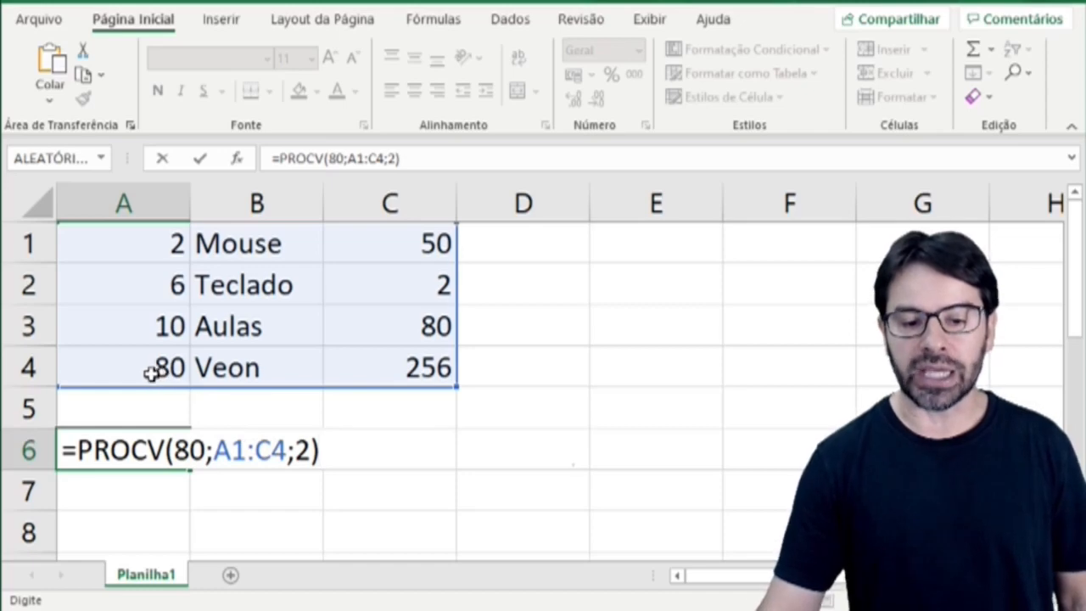
double_click(303, 451)
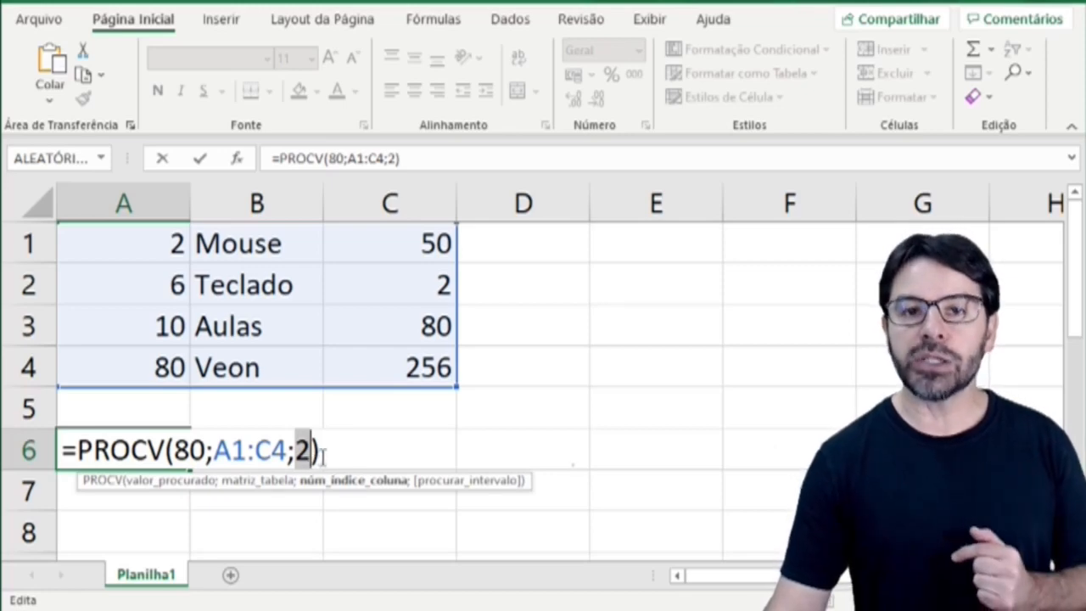
left_click(322, 456)
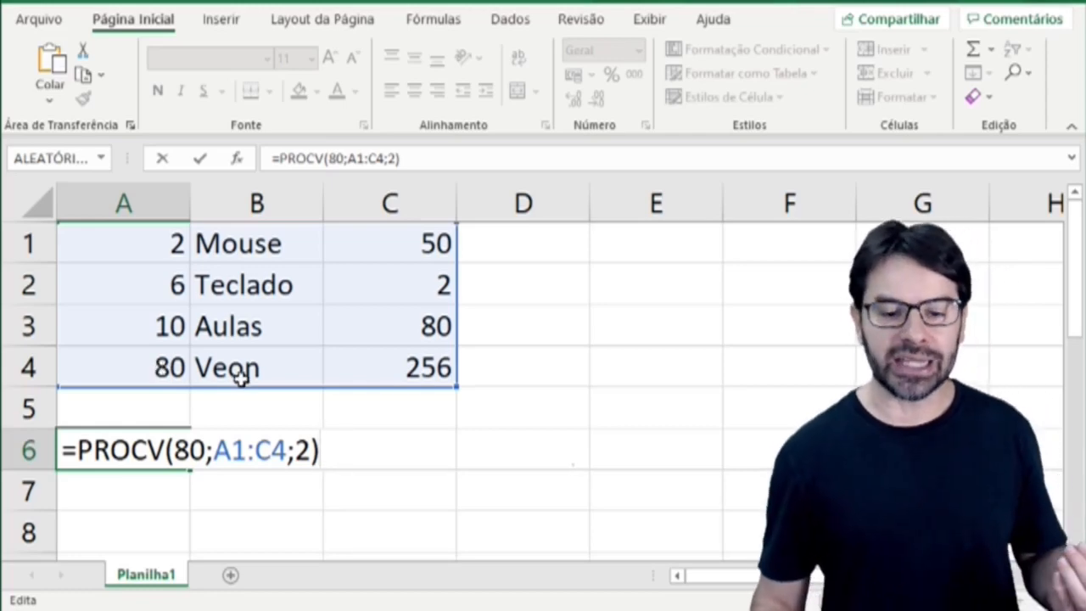
key("Return")
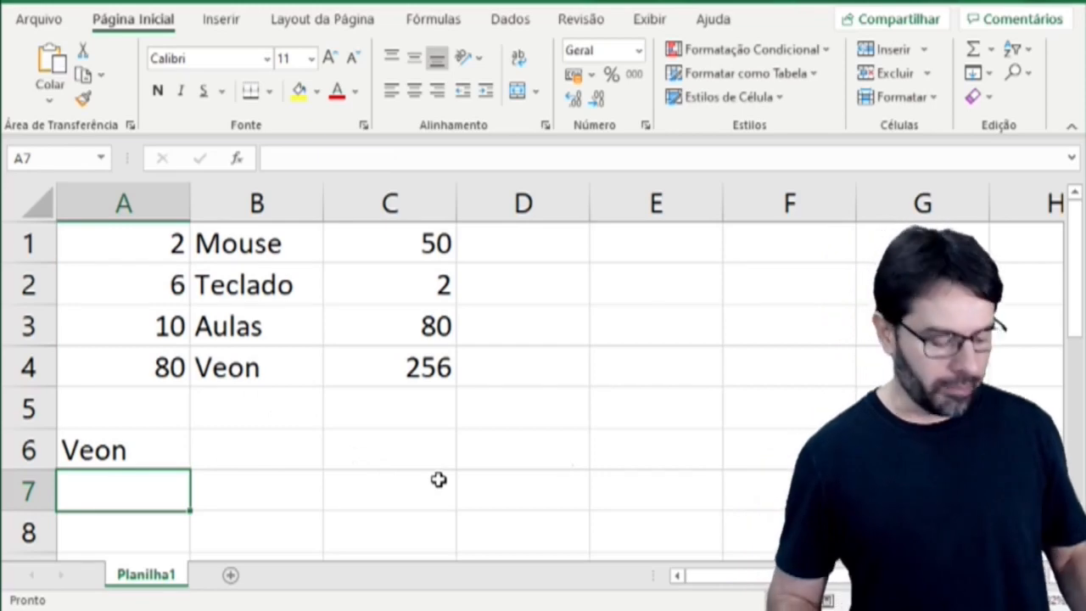
Set the column index of the PROCV formula in A6 to 3
key("Up")
key("F2")
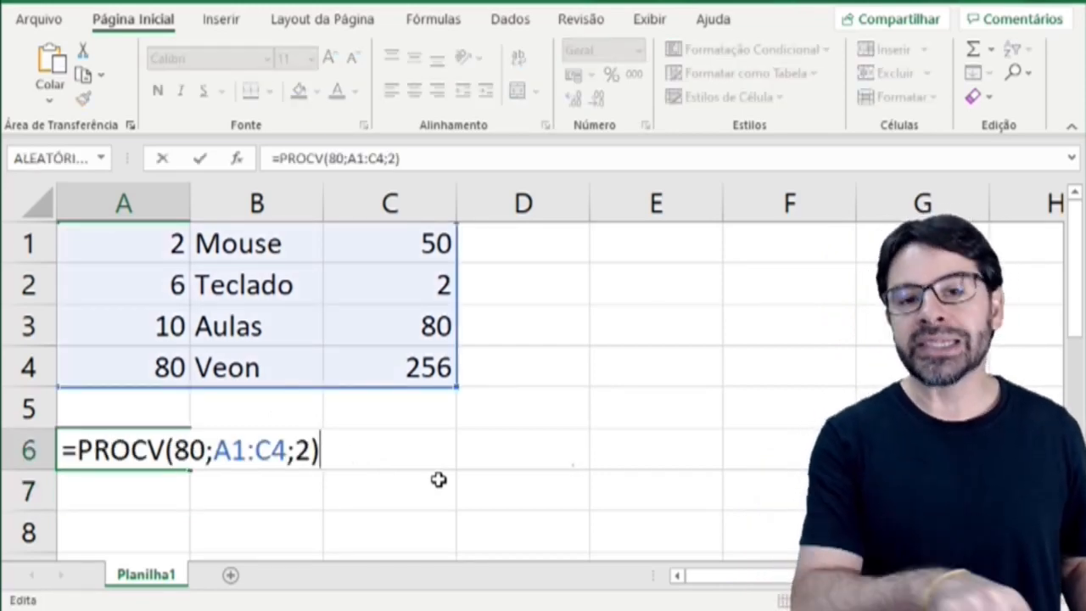
key("Return")
key("Up")
key("F2")
key("BackSpace")
key("BackSpace")
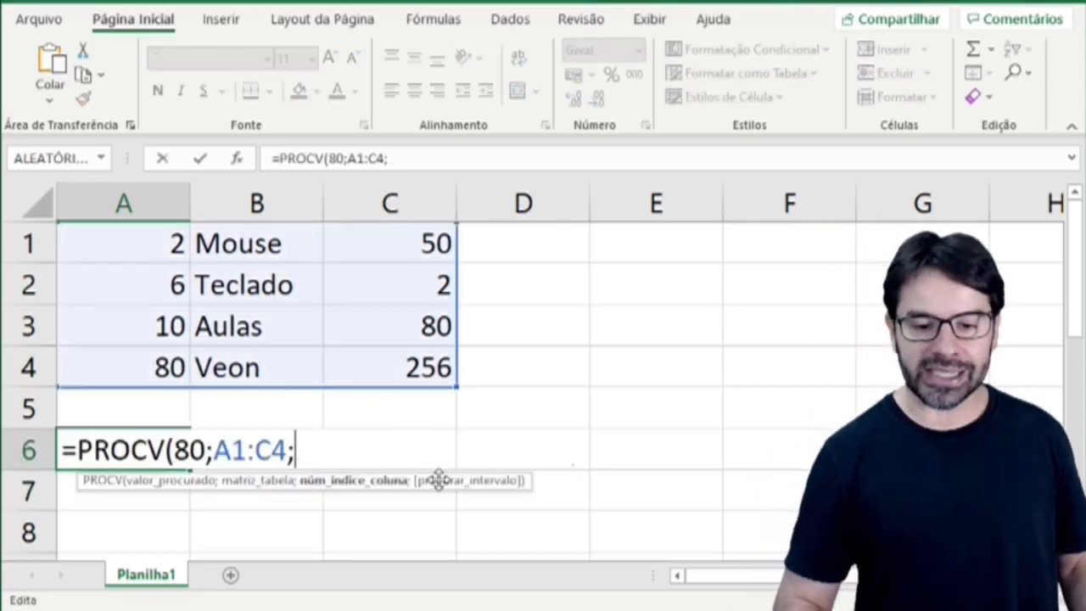
type("3)")
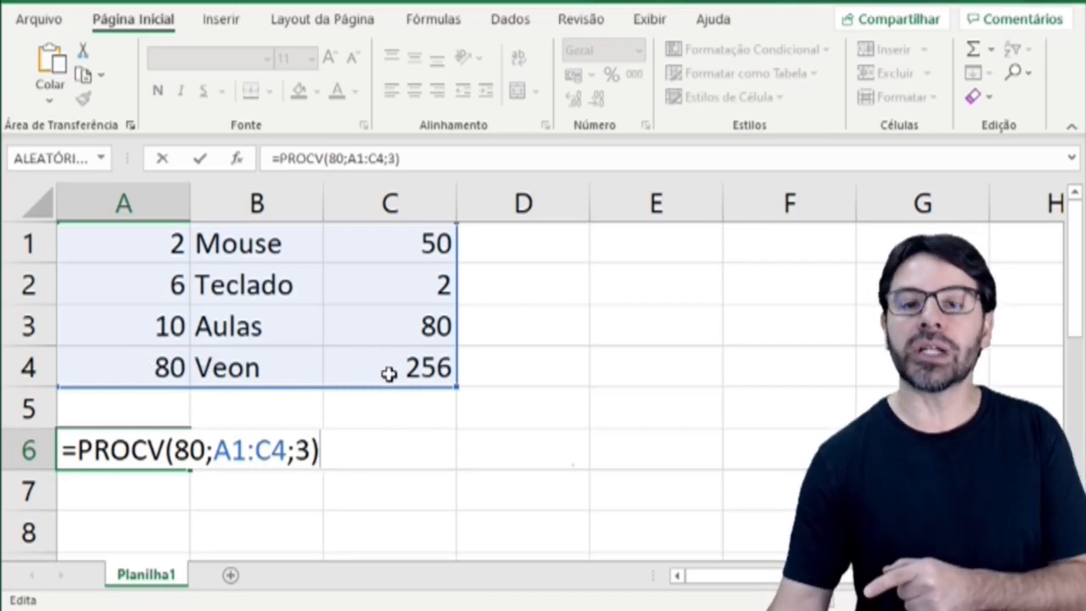
key("Return")
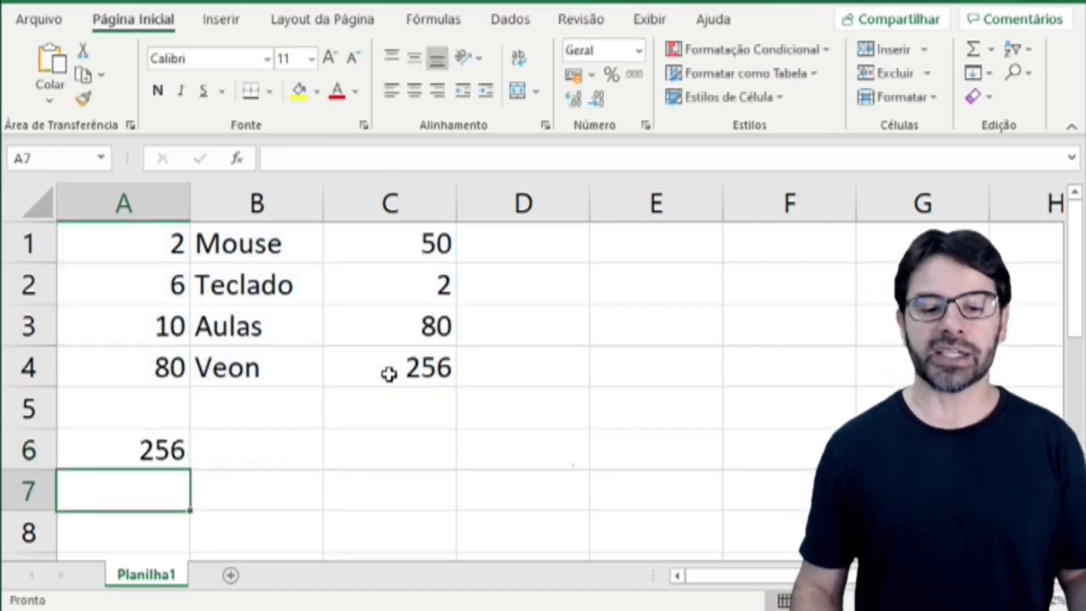
Set the column index of the PROCV formula in A6 to 1
key("Up")
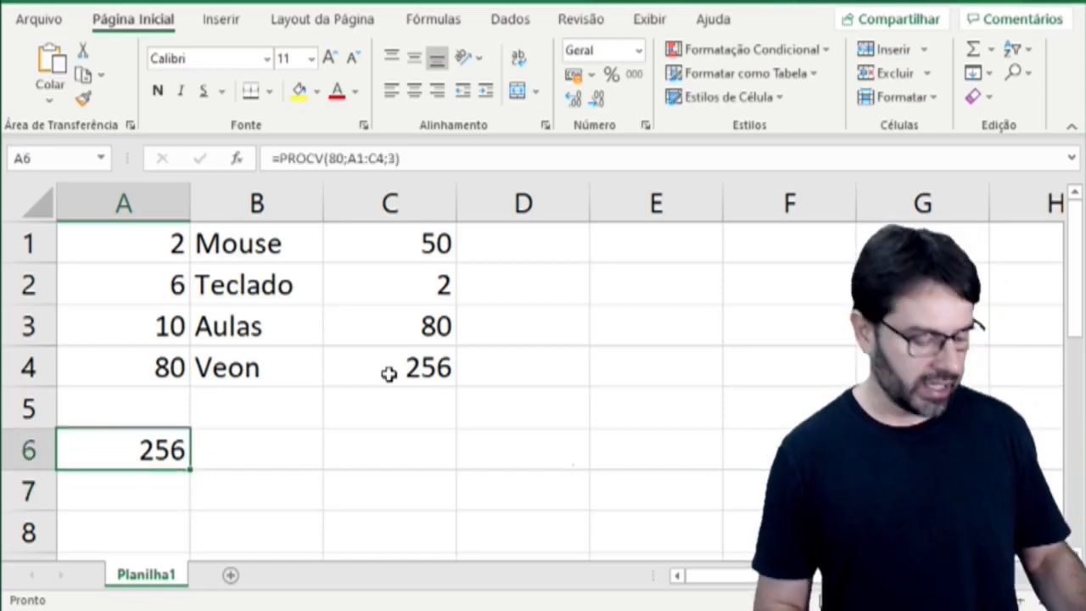
key("F2")
key("BackSpace")
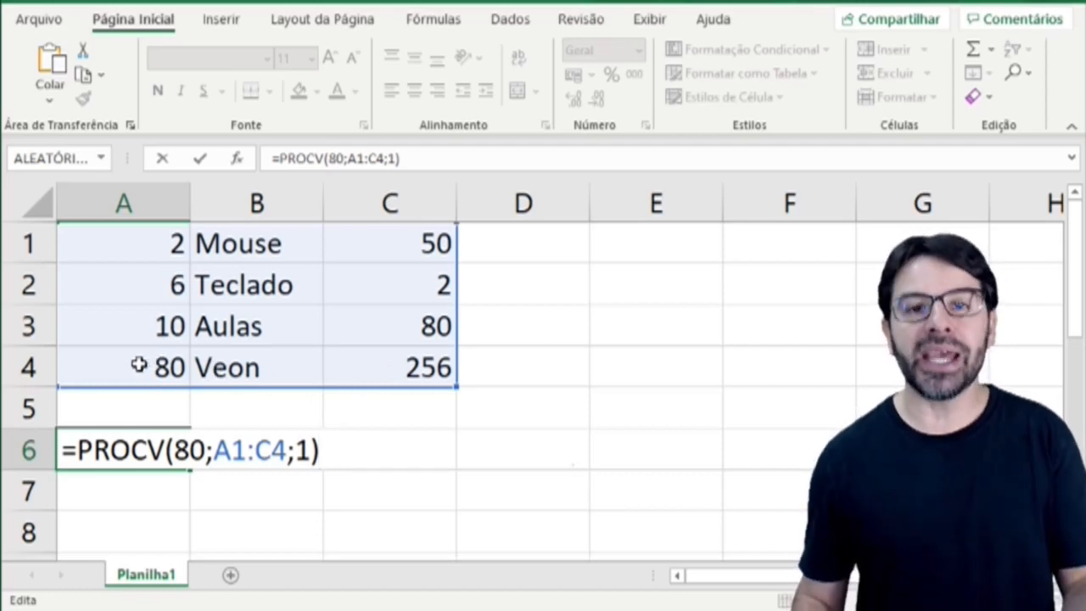
key("Return")
Set the column index of the PROCV formula in A6 back to 2
key("Up")
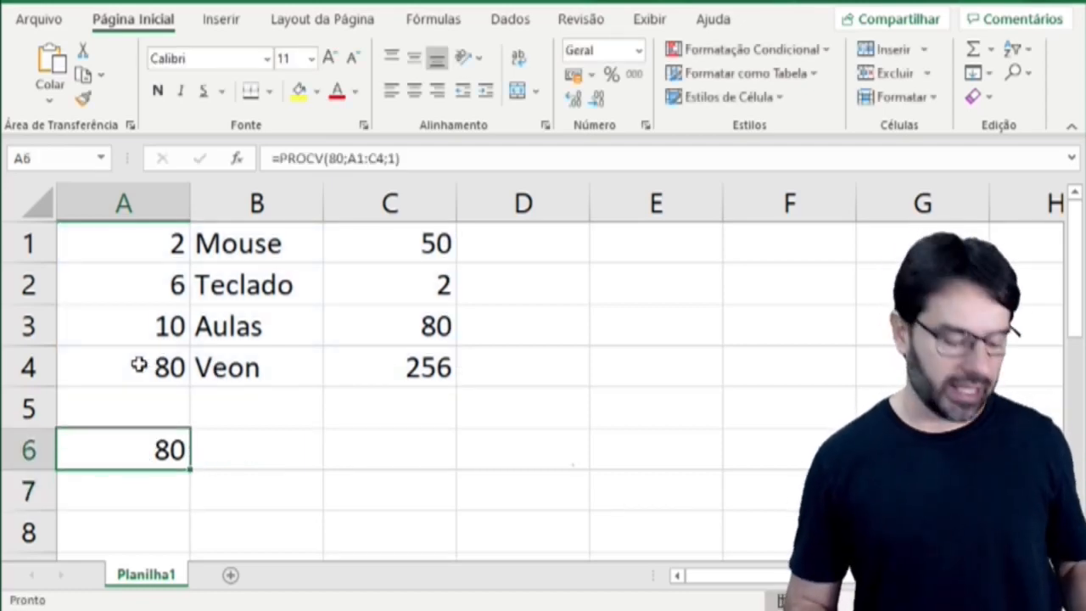
key("F2")
key("BackSpace")
key("BackSpace")
type("2)")
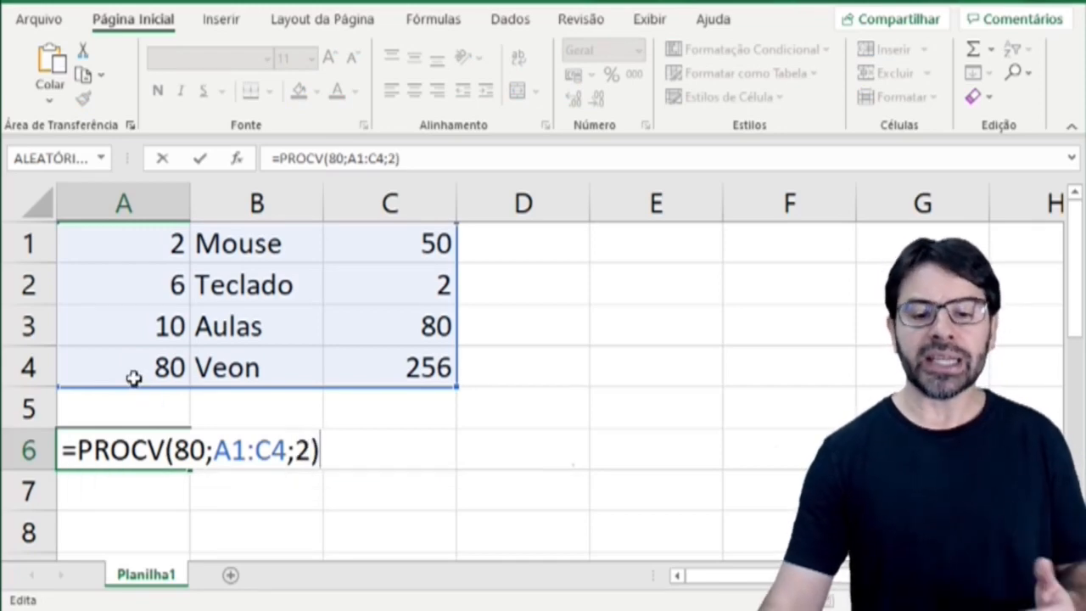
key("Return")
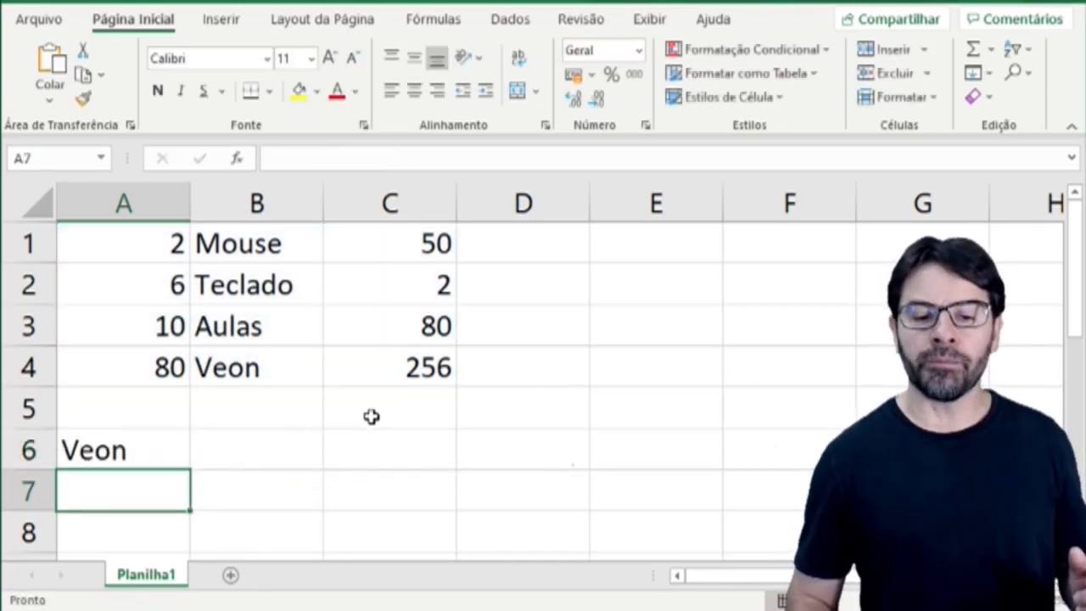
Set the lookup value of the PROCV formula in A6 to 10, keeping range A1:C4 and column index 2
key("Up")
key("F2")
key("Left")
key("Left")
key("Left")
key("Left")
key("Left")
key("Left")
key("Left")
key("BackSpace")
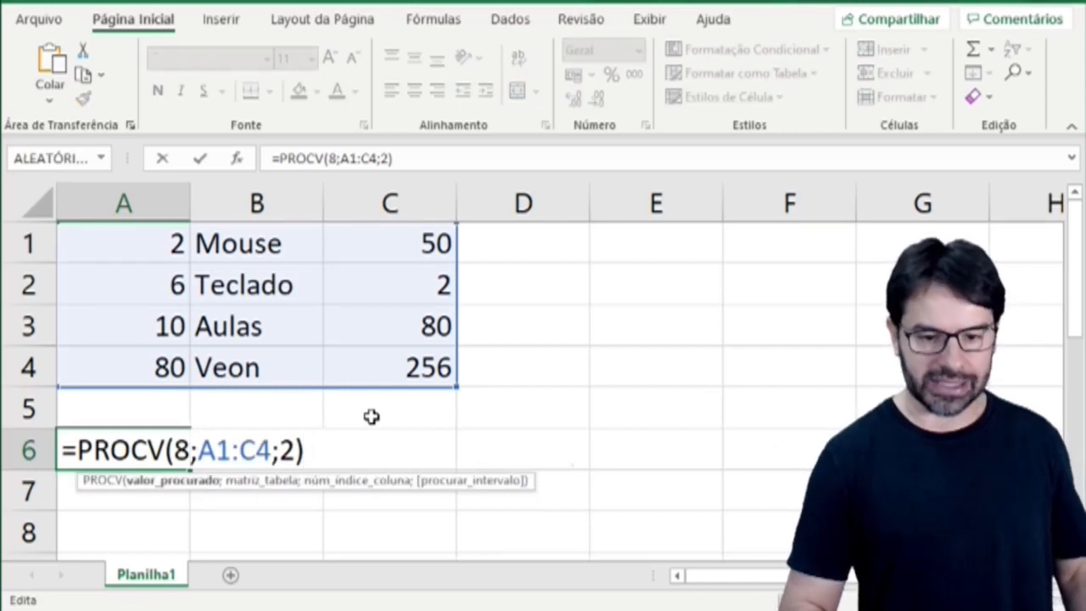
key("BackSpace")
type("10")
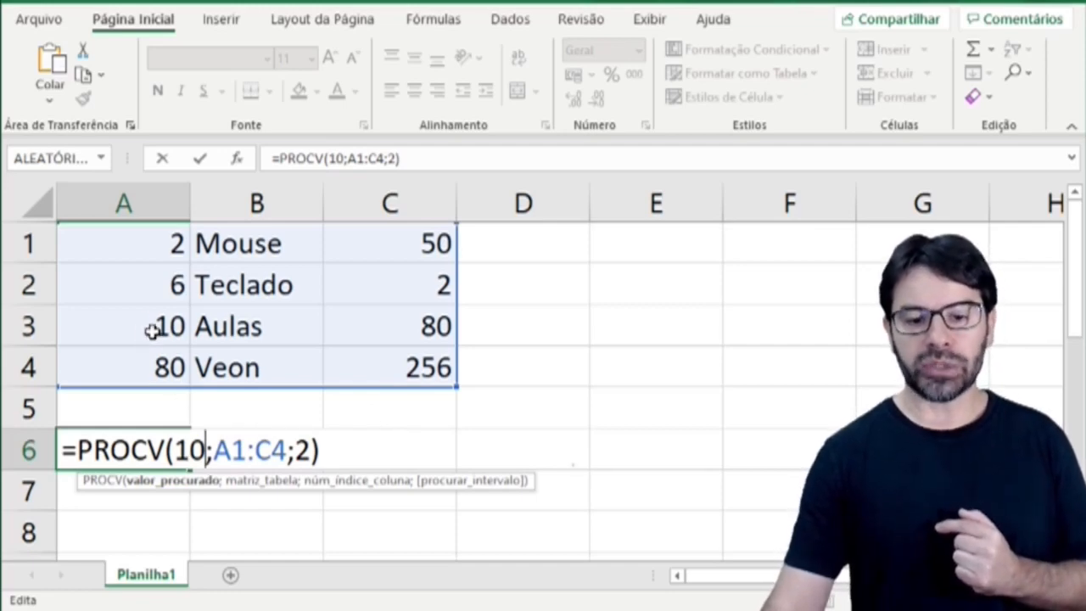
double_click(304, 447)
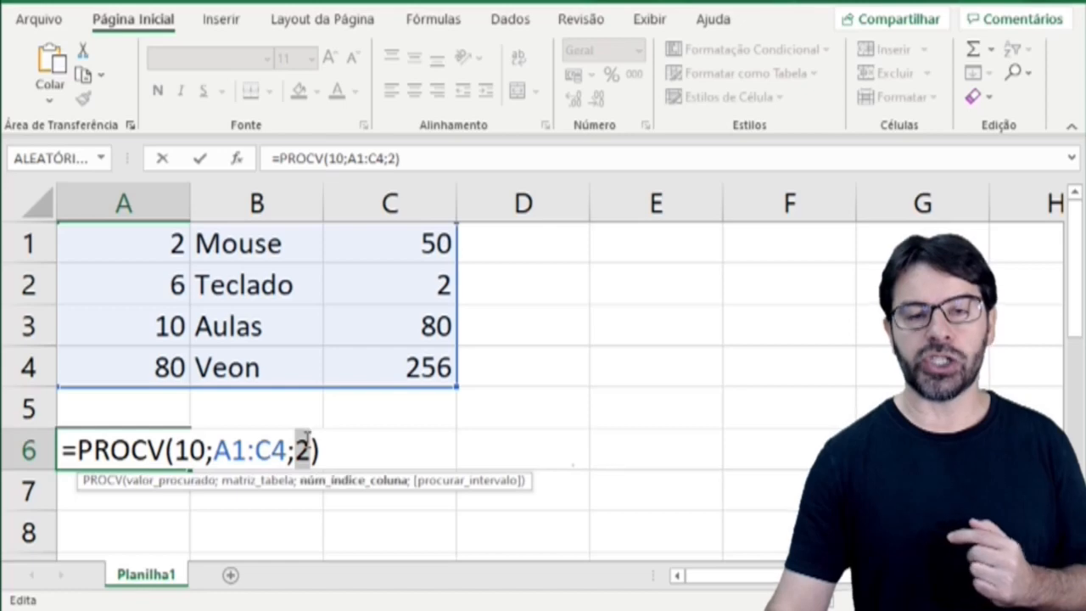
left_click(325, 448)
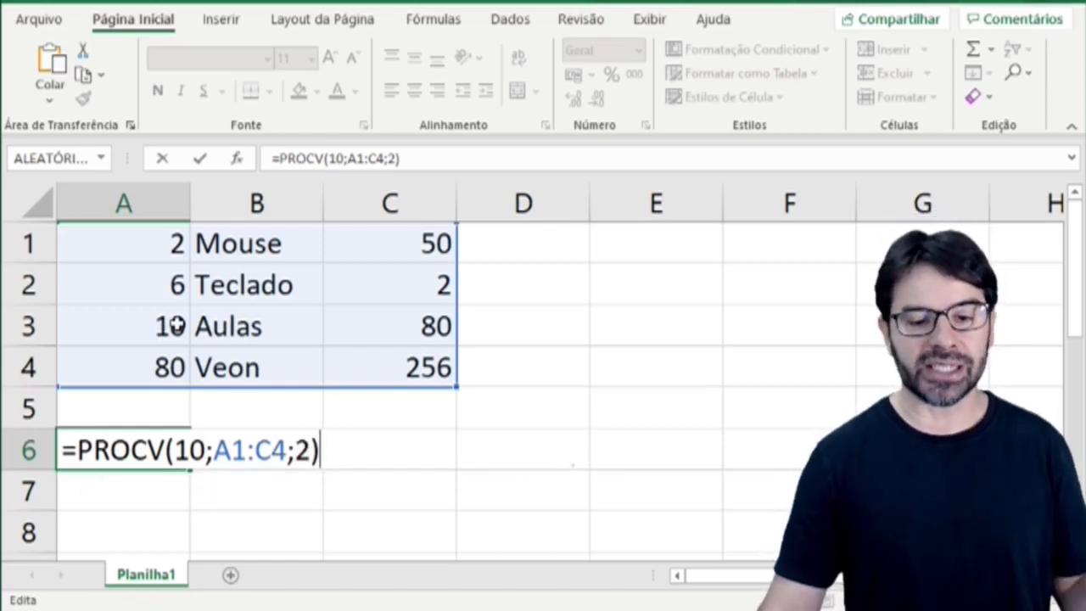
key("Return")
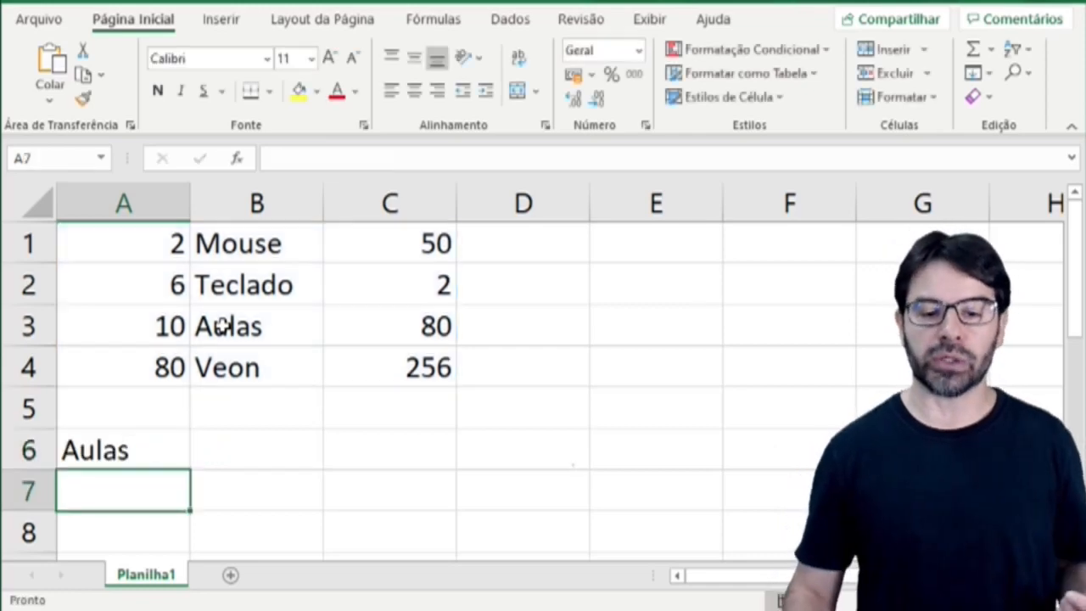